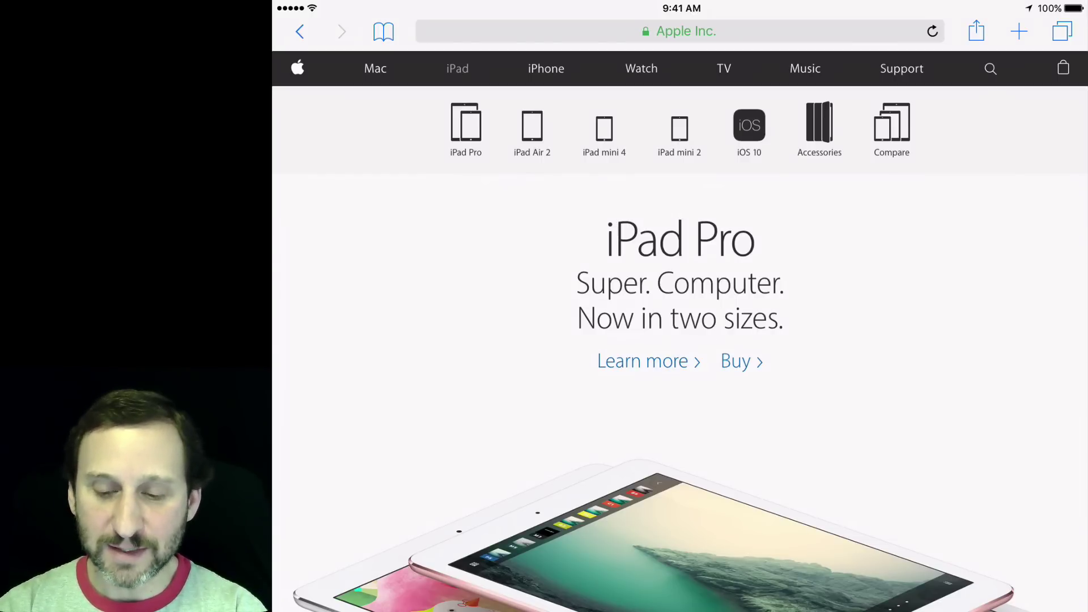
Step: Enter Split View from the tab options and load the MacMost favorite in the new right pane
mouse_move(1086, 307)
left_mouse_down()
mouse_move(895, 306)
mouse_move(1086, 306)
left_mouse_up()
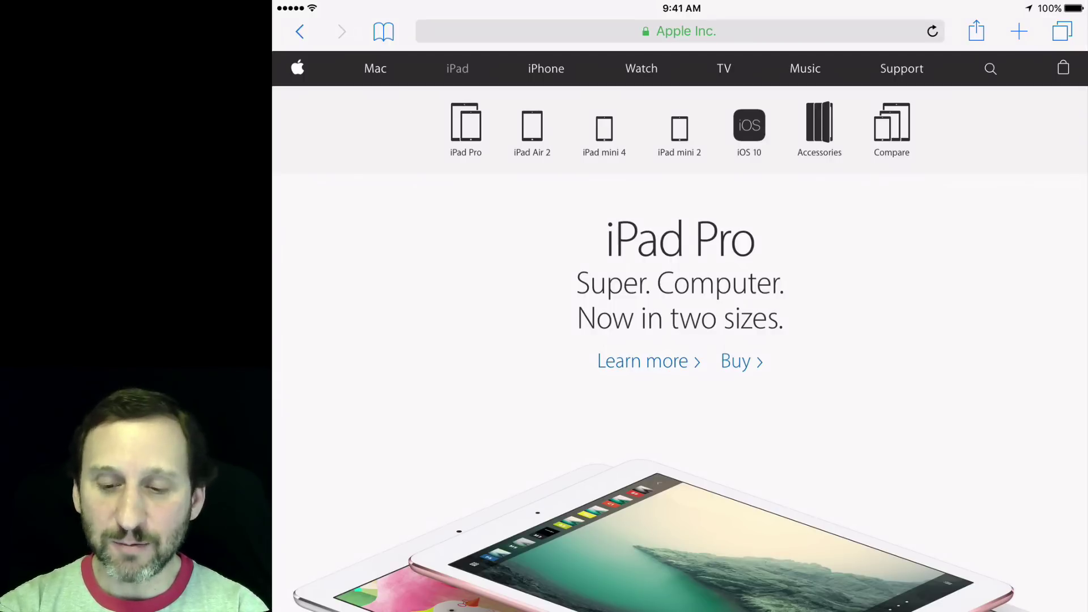
left_click(1062, 31)
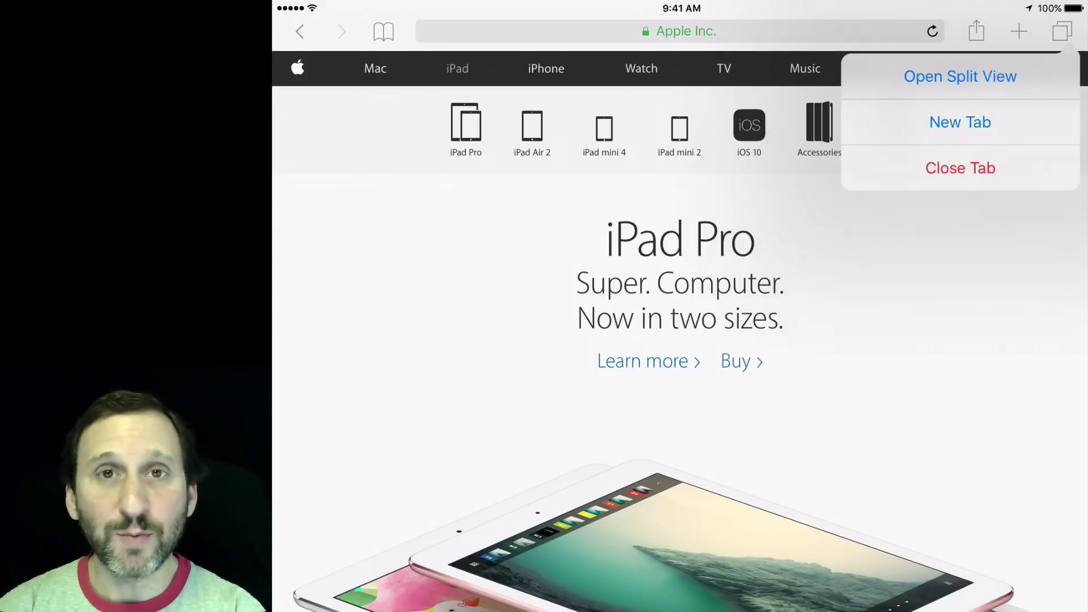
left_click(959, 75)
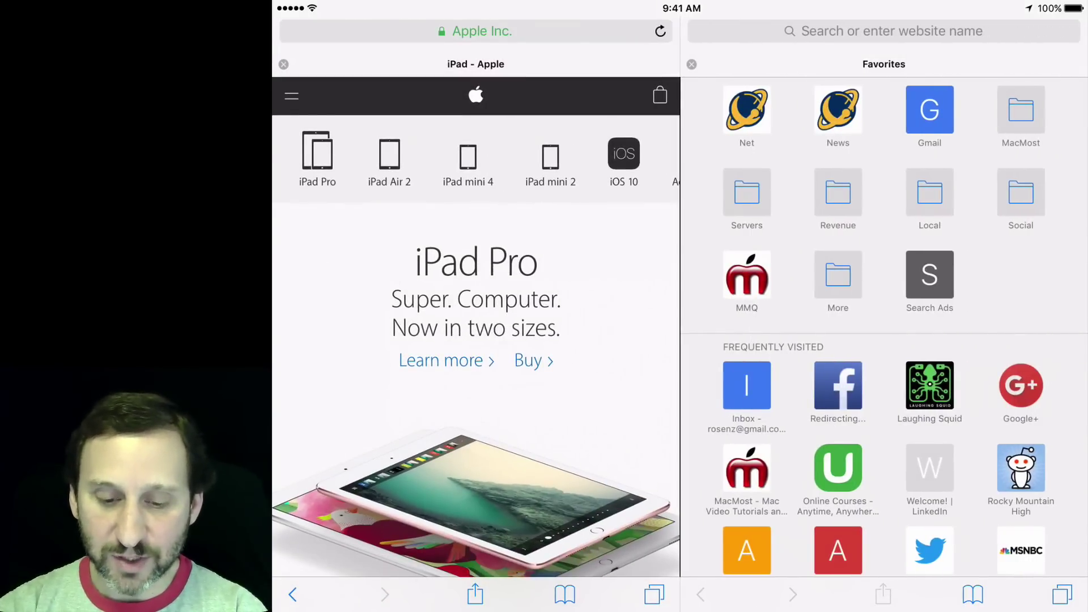
left_click(746, 468)
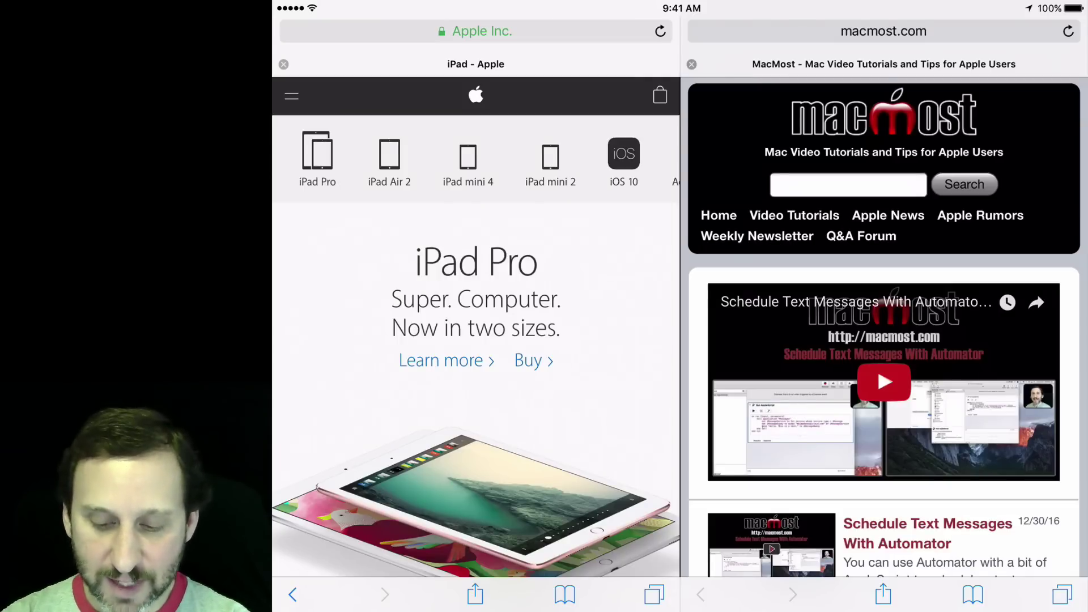
Step: Merge both panes' tabs into one full-width window via the right pane's Merge All Tabs
left_click(1061, 594)
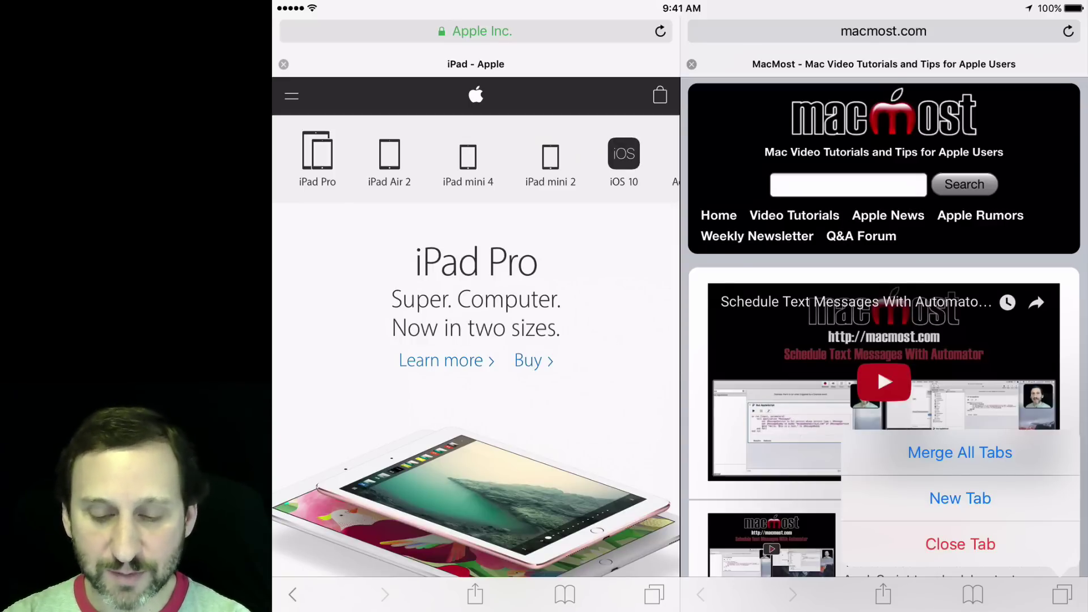
left_click(960, 452)
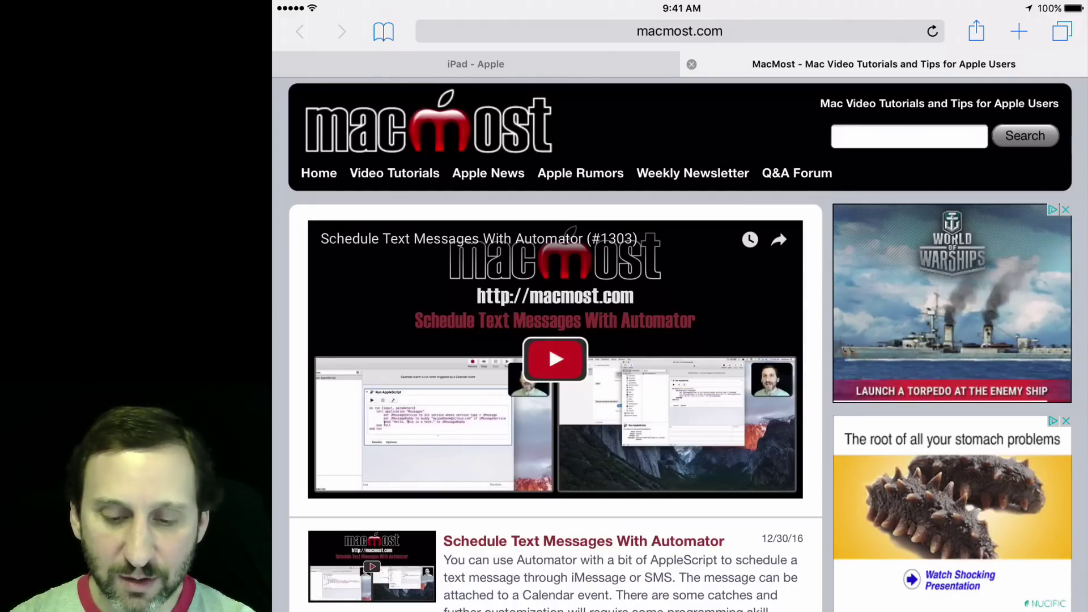
Step: Pull the MacMost tab out into its own right pane, then close that pane with Close Tab
mouse_move(883, 64)
left_mouse_down()
mouse_move(837, 70)
mouse_move(675, 187)
mouse_move(462, 235)
mouse_move(567, 267)
mouse_move(897, 215)
mouse_move(1028, 85)
mouse_move(868, 246)
mouse_move(378, 238)
mouse_move(332, 76)
mouse_move(429, 234)
mouse_move(972, 244)
mouse_move(1033, 196)
left_mouse_up()
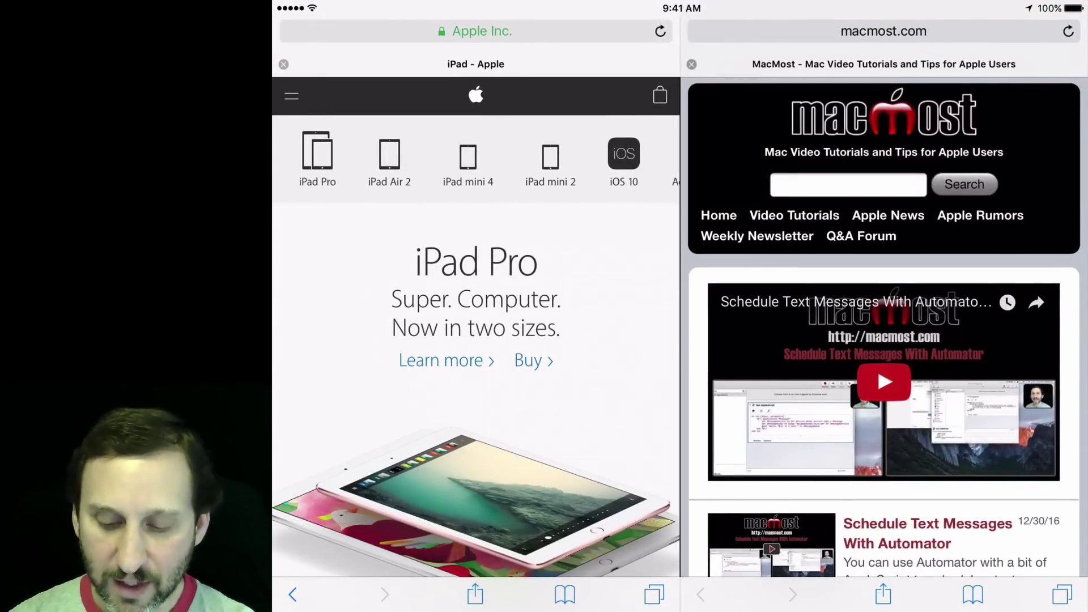
left_click(1062, 594)
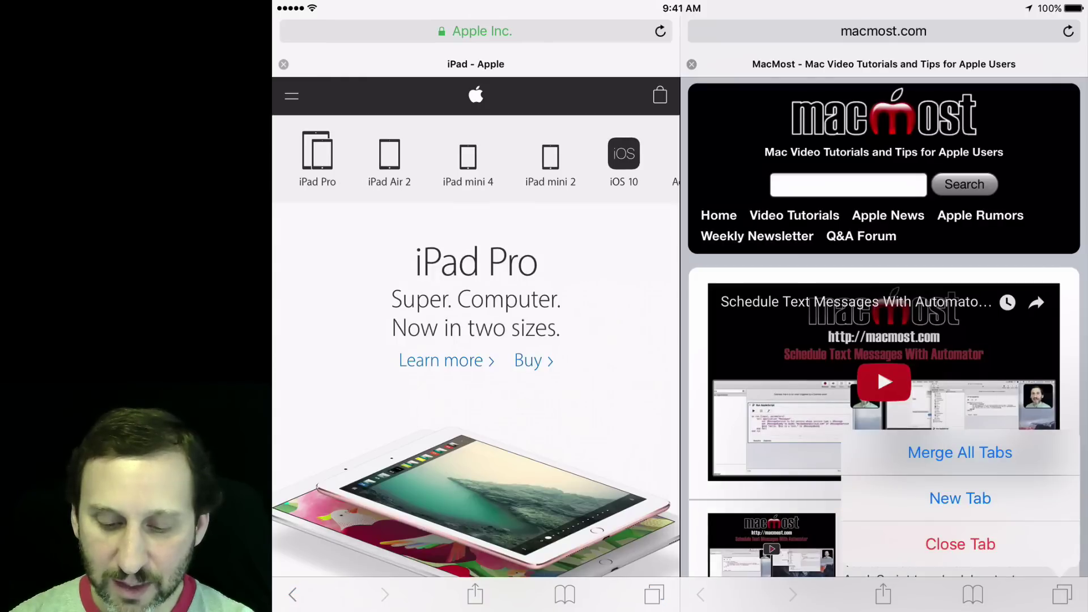
left_click(960, 453)
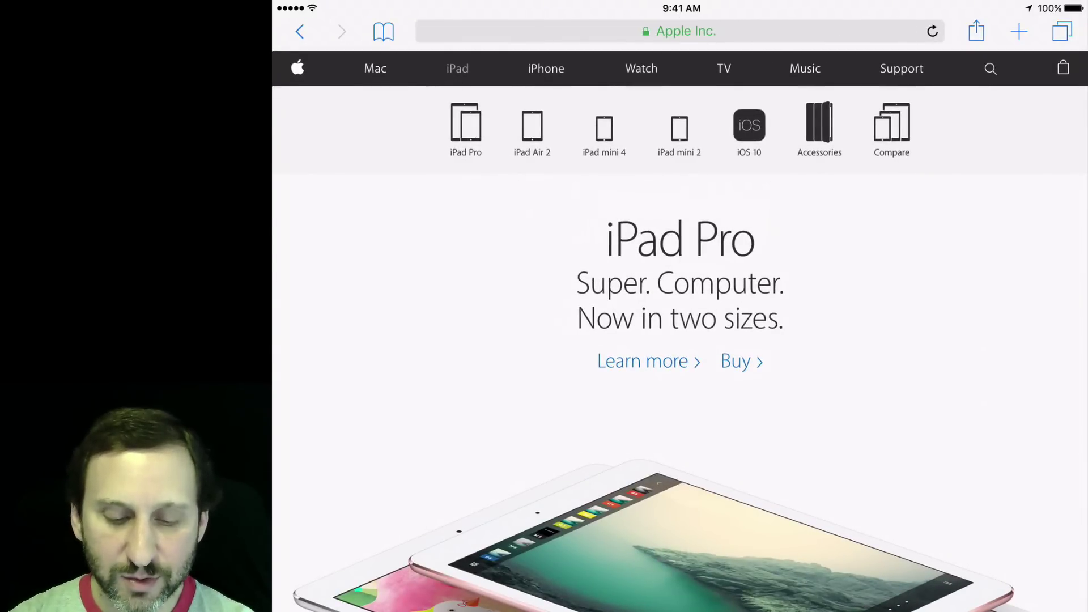
Step: Open the Learn more link's iPad Pro page in Split View, then drag its tab into the left pane
left_click(643, 360)
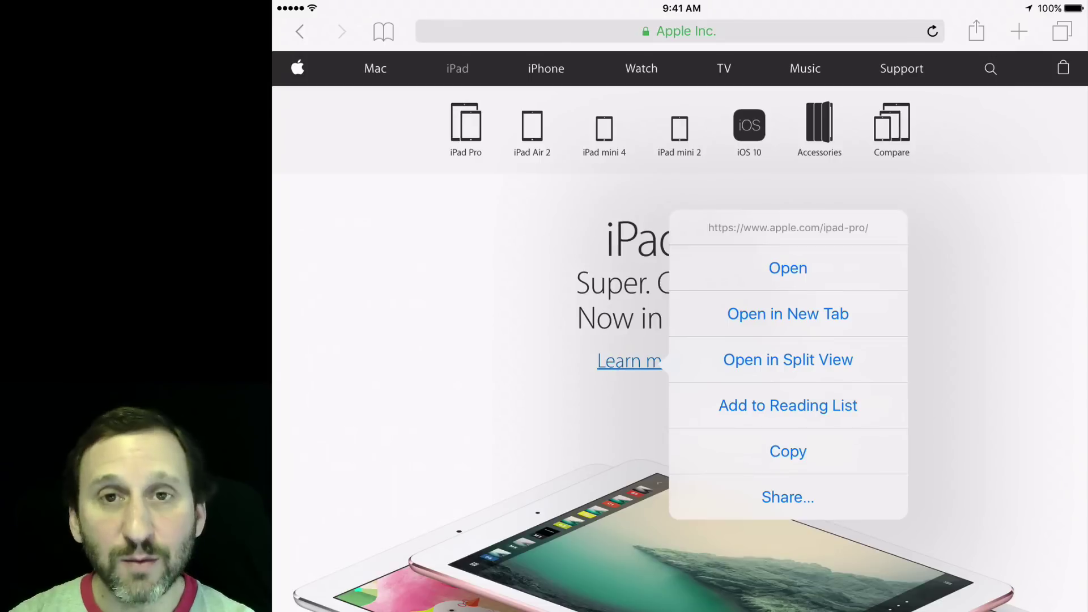
left_click(788, 360)
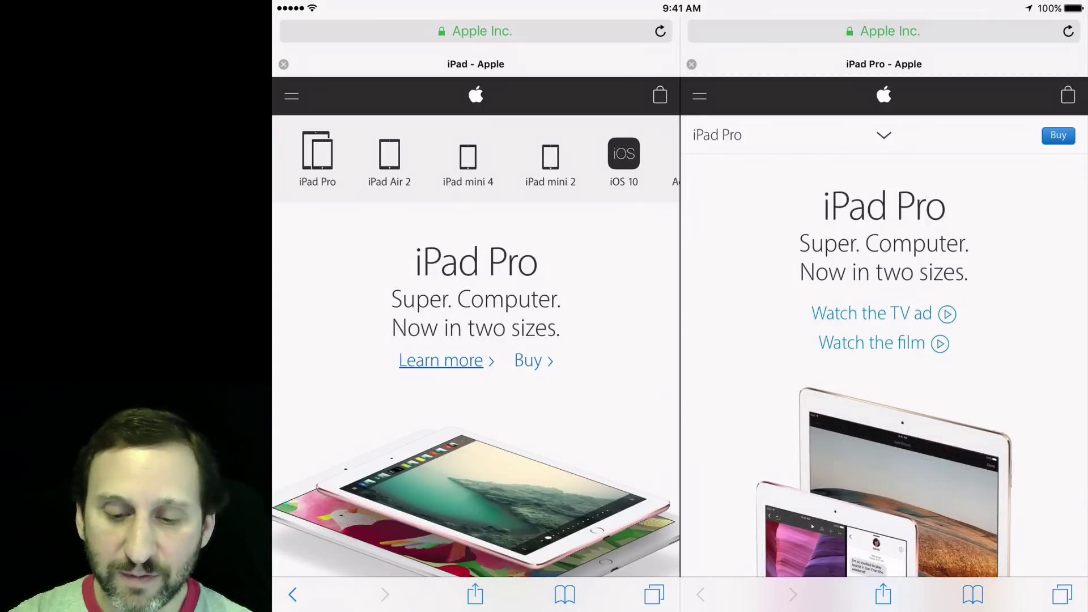
left_click_drag(884, 64, 928, 168)
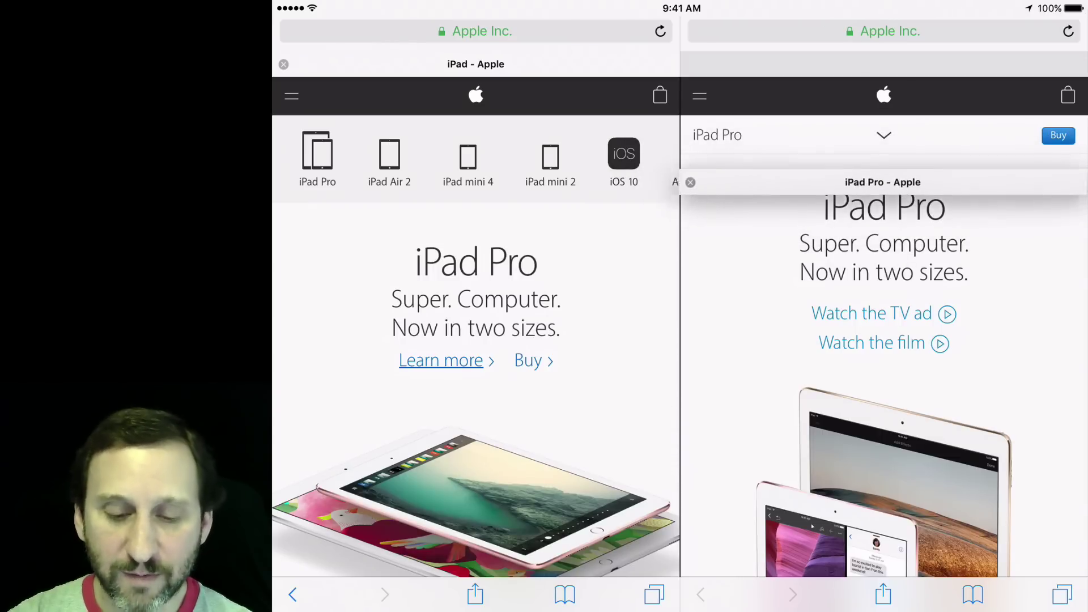
mouse_move(928, 168)
left_mouse_down()
mouse_move(487, 164)
mouse_move(677, 108)
mouse_move(578, 59)
left_mouse_up()
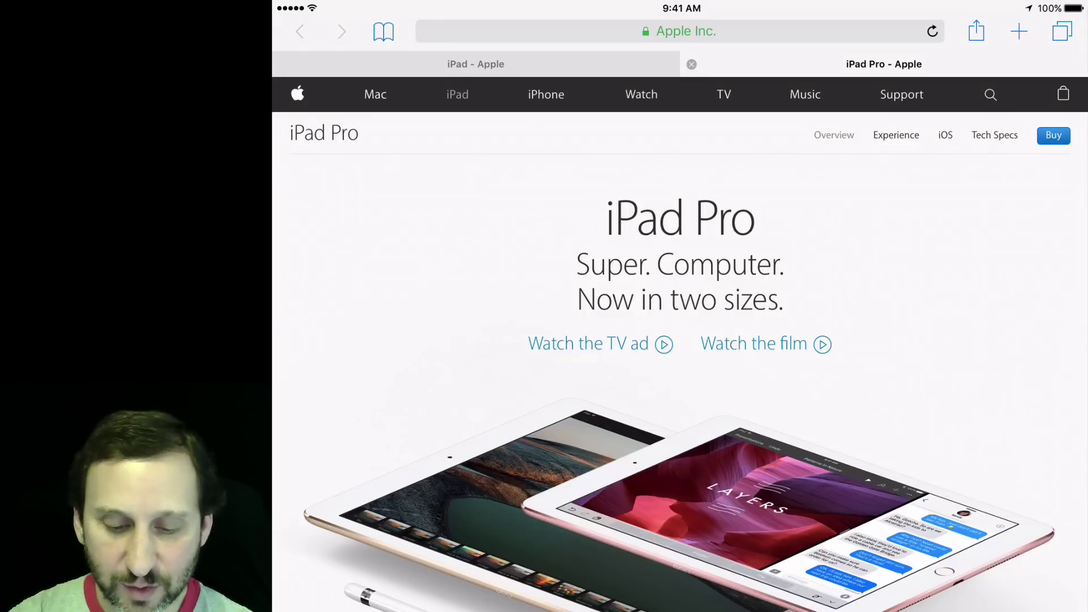
Step: Open the Experience link in Split View and show the right pane's tab overview
left_click(897, 134)
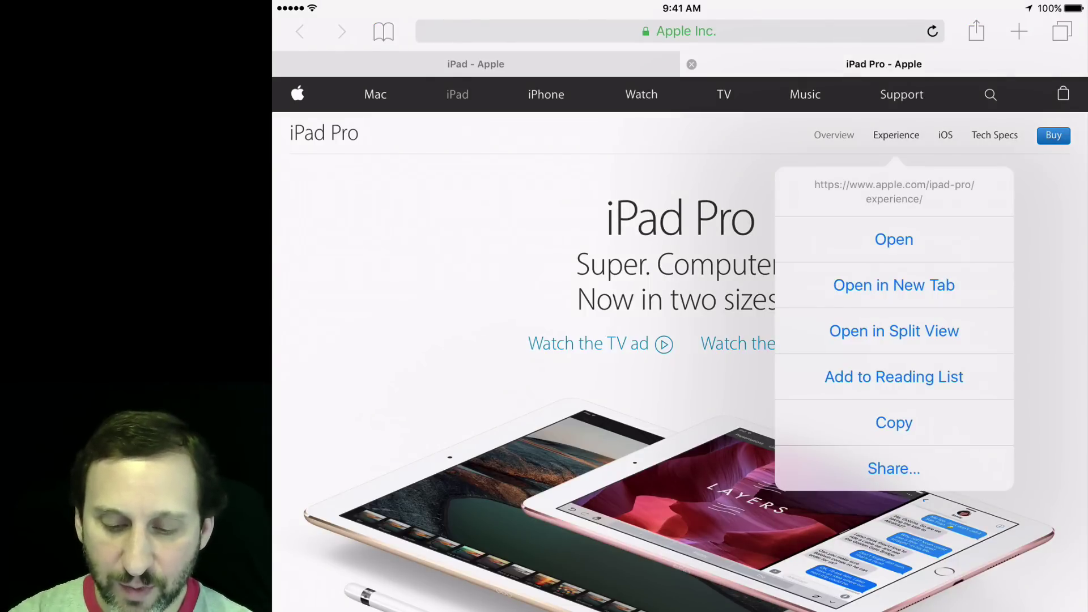
left_click(893, 331)
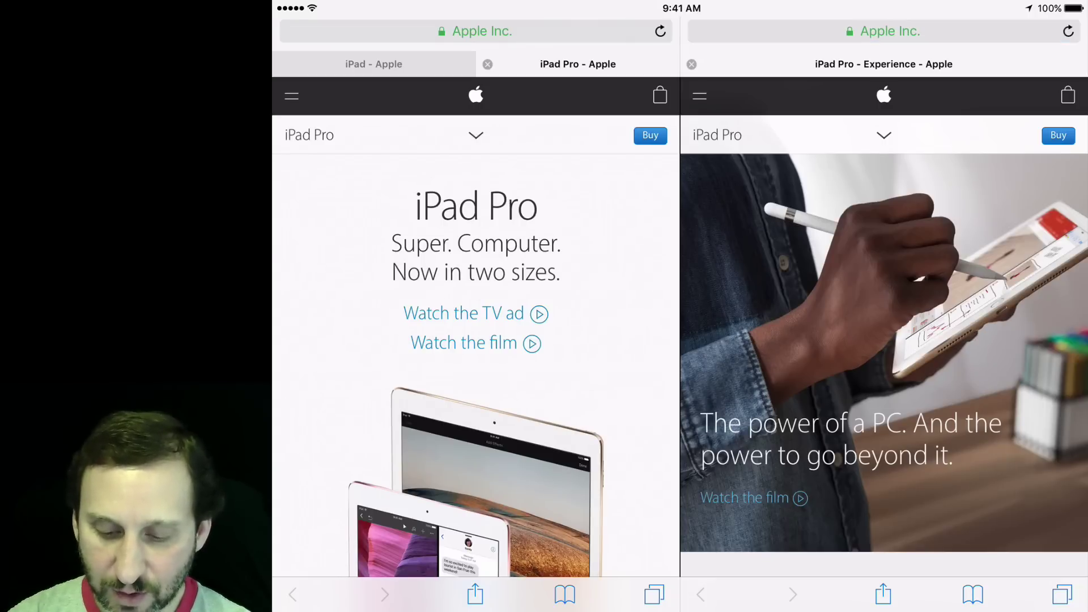
left_click(1062, 594)
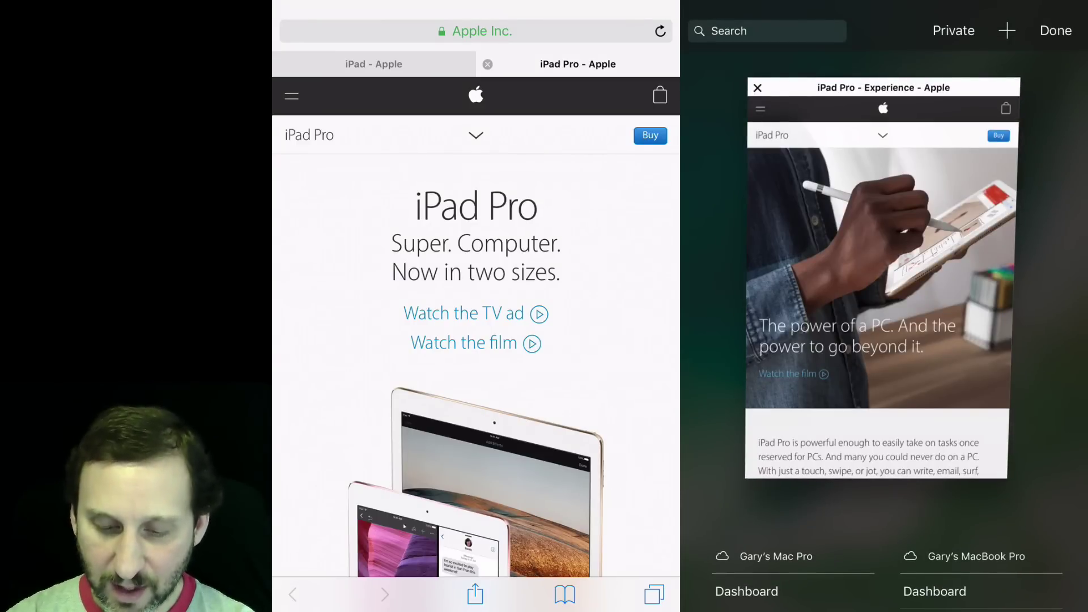
Step: Load MacMost in a new right-pane tab, then drag that tab into the left pane's tab bar
left_click(1007, 31)
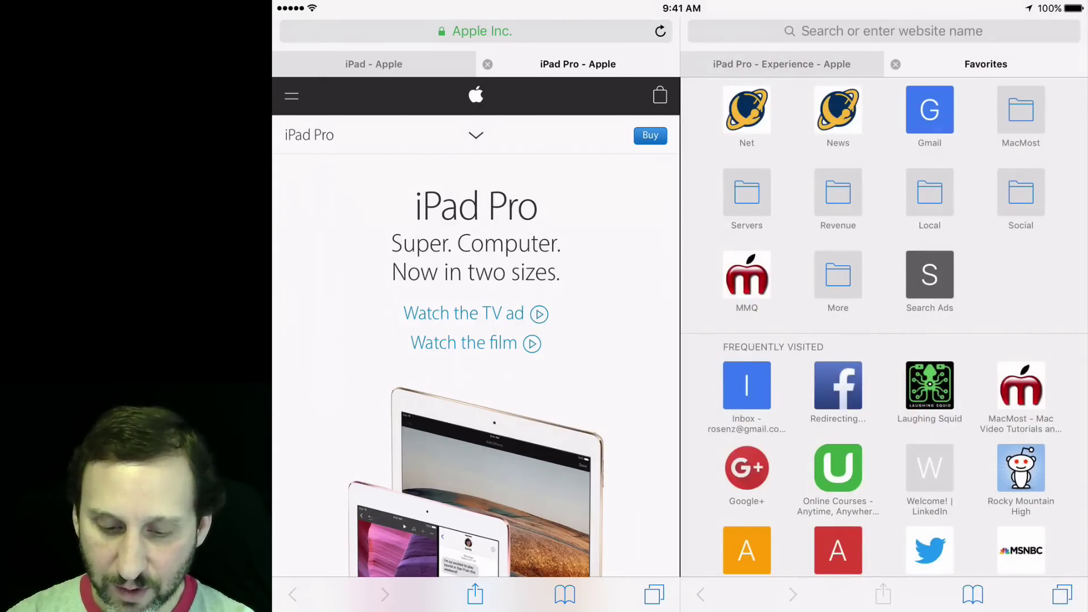
left_click(1021, 387)
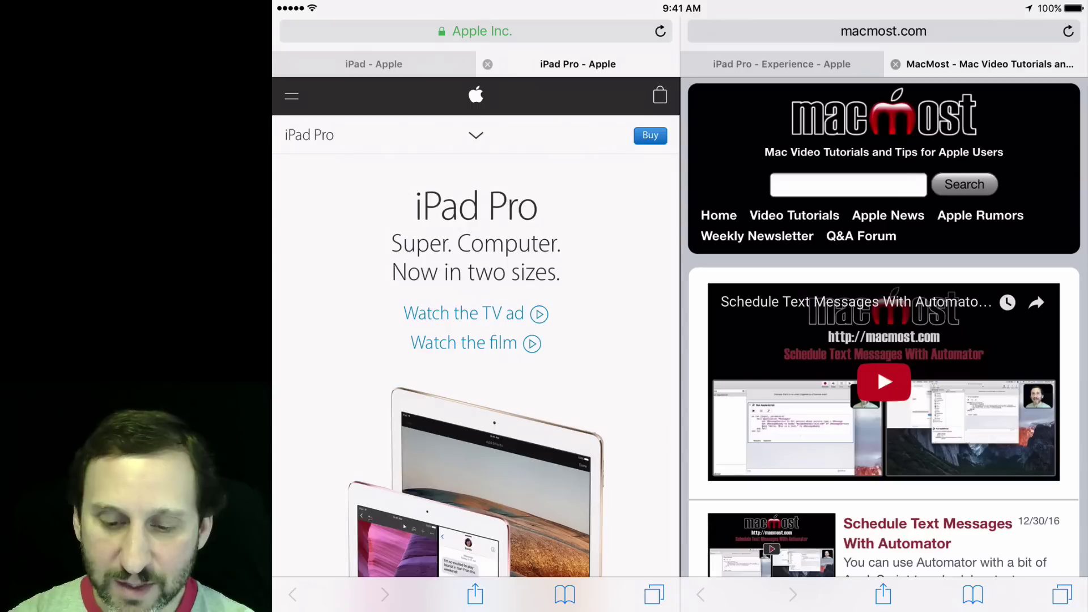
left_click_drag(989, 64, 482, 64)
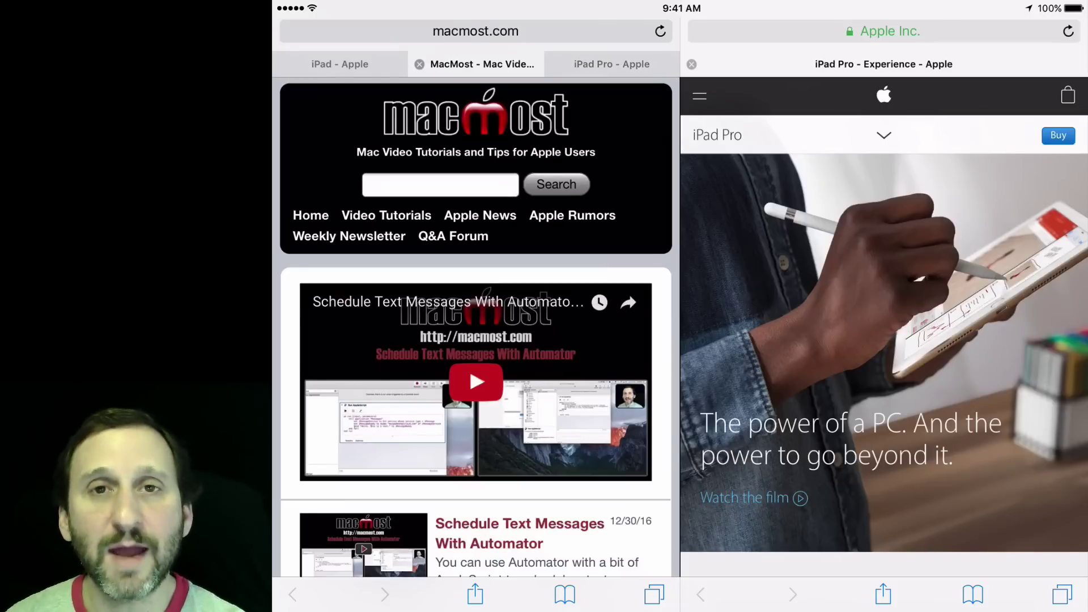